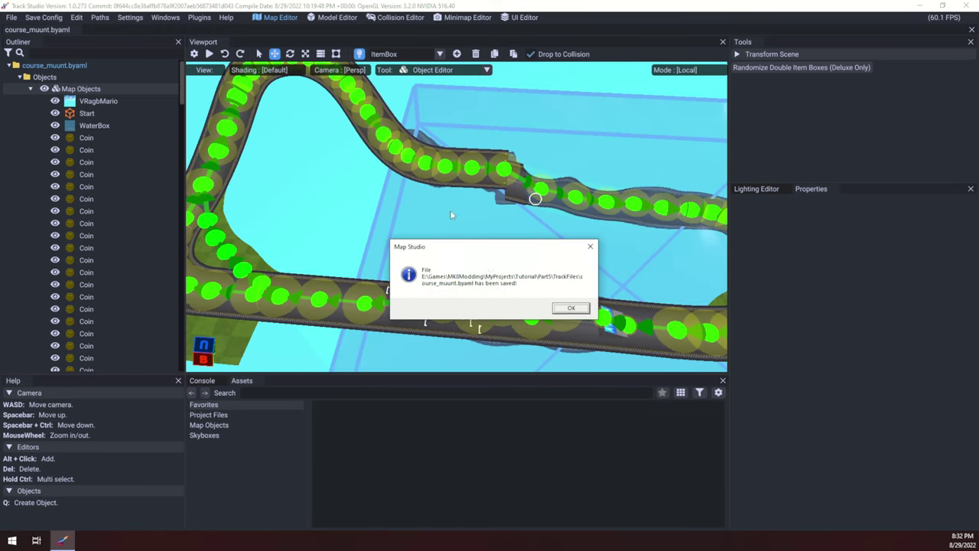
# - Dismiss the save confirmation, then collapse the enemy and item path lists in the Outliner and hide the item paths
pyautogui.click(570, 310)
pyautogui.click(291, 217)
pyautogui.moveTo(291, 216); pyautogui.dragTo(335, 196, button='right')
pyautogui.click(32, 88)
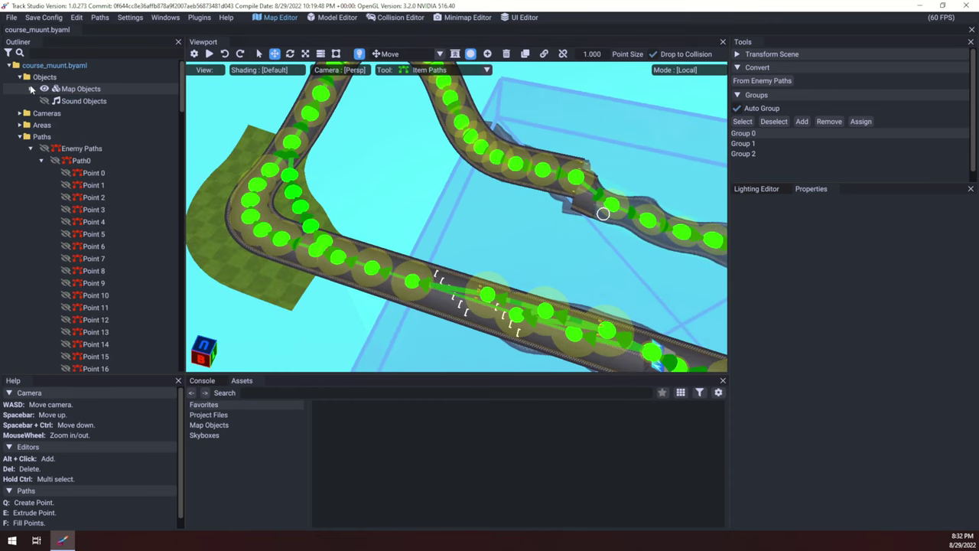
pyautogui.click(32, 89)
pyautogui.scroll(-15, 84, 141)
pyautogui.scroll(8, 97, 152)
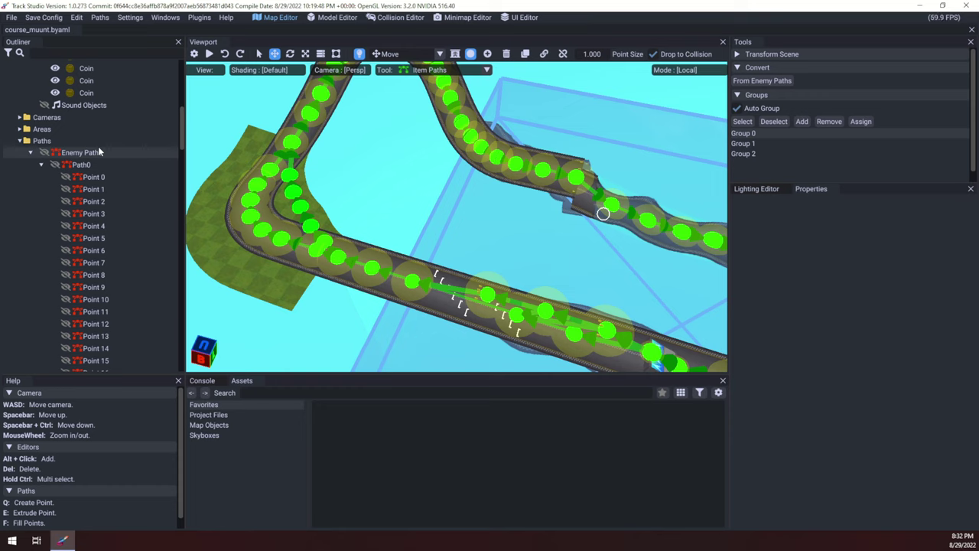
pyautogui.click(31, 153)
pyautogui.click(43, 166)
pyautogui.click(31, 166)
# - Examine the road leading up to the starting grid for a spot suited to a row of item boxes
pyautogui.moveTo(416, 212); pyautogui.dragTo(580, 191, button='right')
pyautogui.press('w')
pyautogui.press('a')
pyautogui.press('w')
pyautogui.scroll(-10, 581, 190)
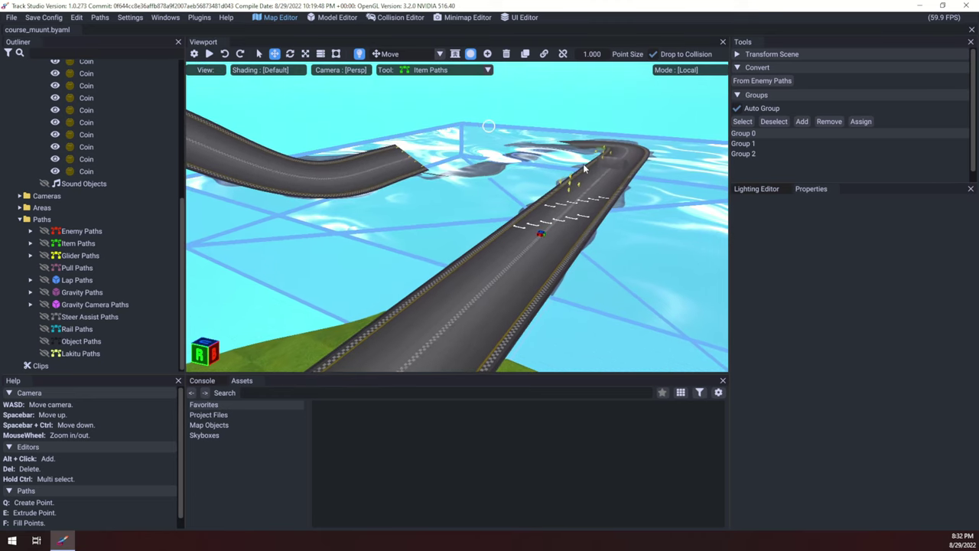
pyautogui.moveTo(567, 167); pyautogui.dragTo(568, 142, button='right')
pyautogui.press('w')
pyautogui.scroll(8, 471, 258)
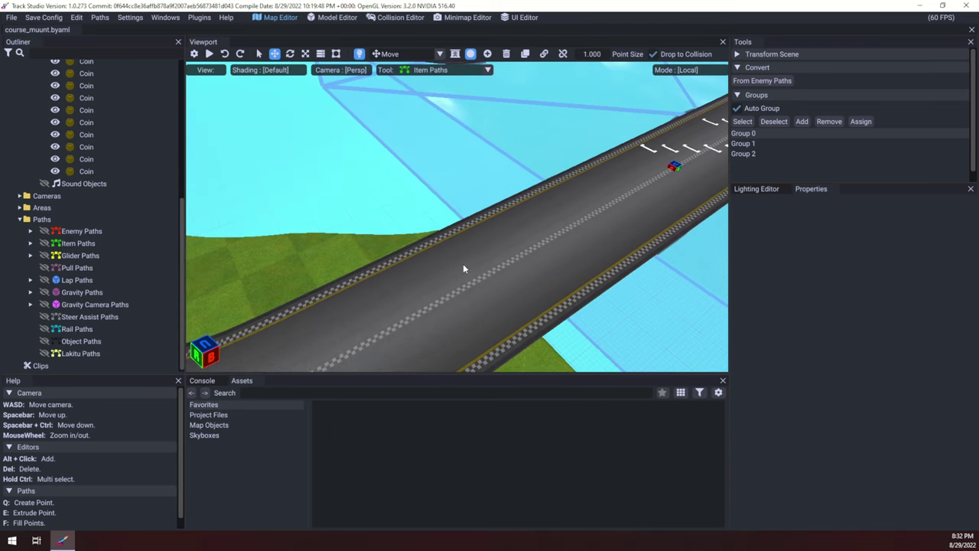
pyautogui.moveTo(463, 264); pyautogui.dragTo(514, 260, button='right')
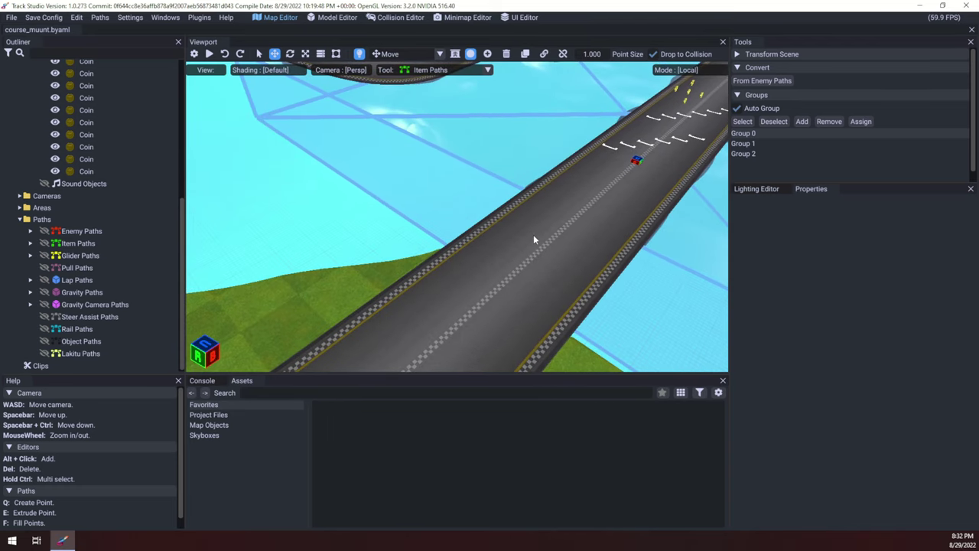
pyautogui.scroll(5, 535, 261)
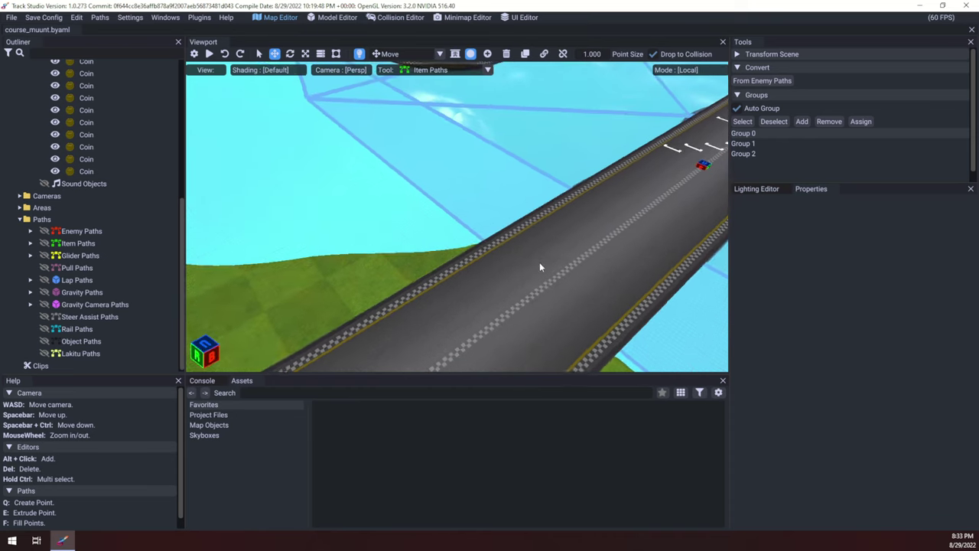
pyautogui.moveTo(613, 259); pyautogui.dragTo(410, 287, button='right')
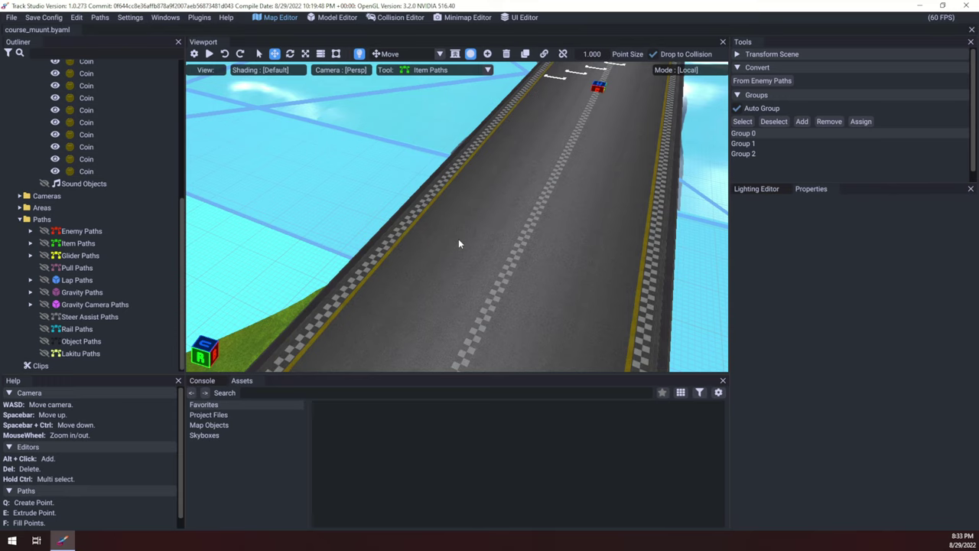
pyautogui.moveTo(430, 236)
pyautogui.mouseDown(button='right')
pyautogui.moveTo(463, 246)
pyautogui.moveTo(478, 192)
pyautogui.moveTo(518, 153)
pyautogui.moveTo(481, 220)
pyautogui.moveTo(430, 243)
pyautogui.mouseUp(button='right')
pyautogui.scroll(-5, 430, 244)
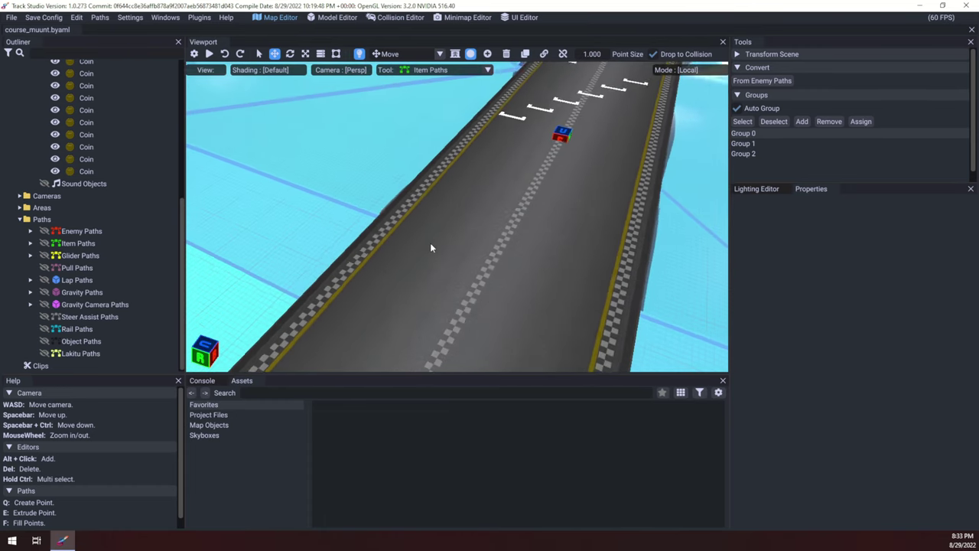
pyautogui.scroll(5, 85, 221)
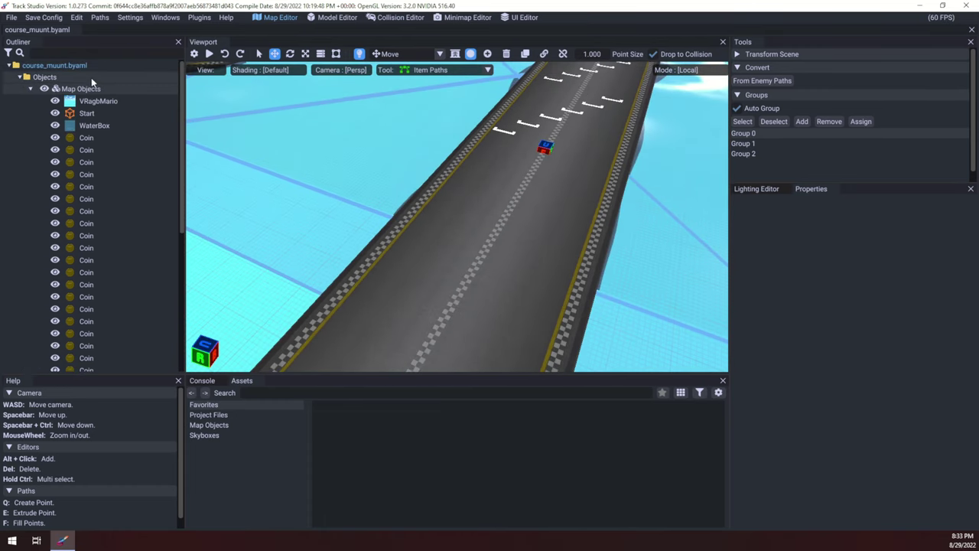
# - Switch to editing map objects and place five ItemBox objects in a row across the road before the starting grid
pyautogui.click(65, 90)
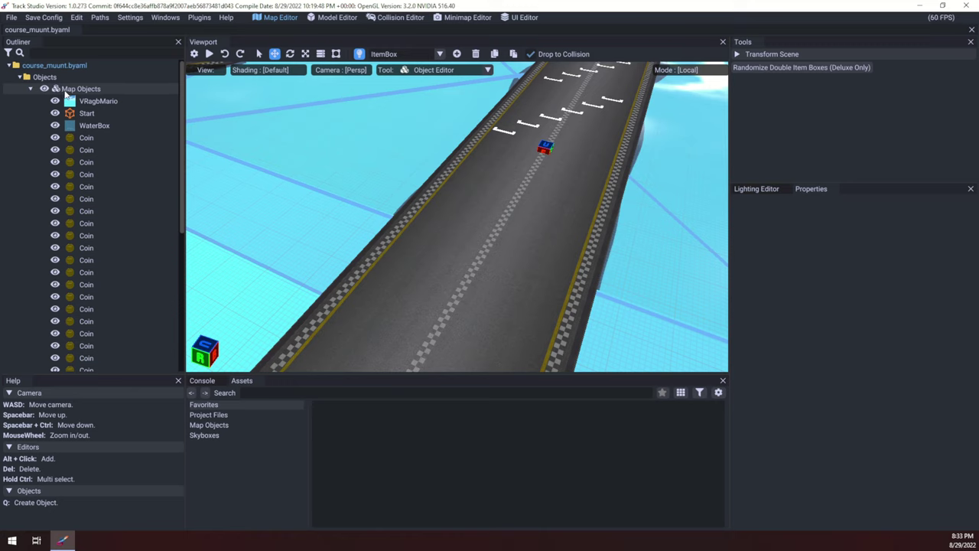
pyautogui.click(411, 54)
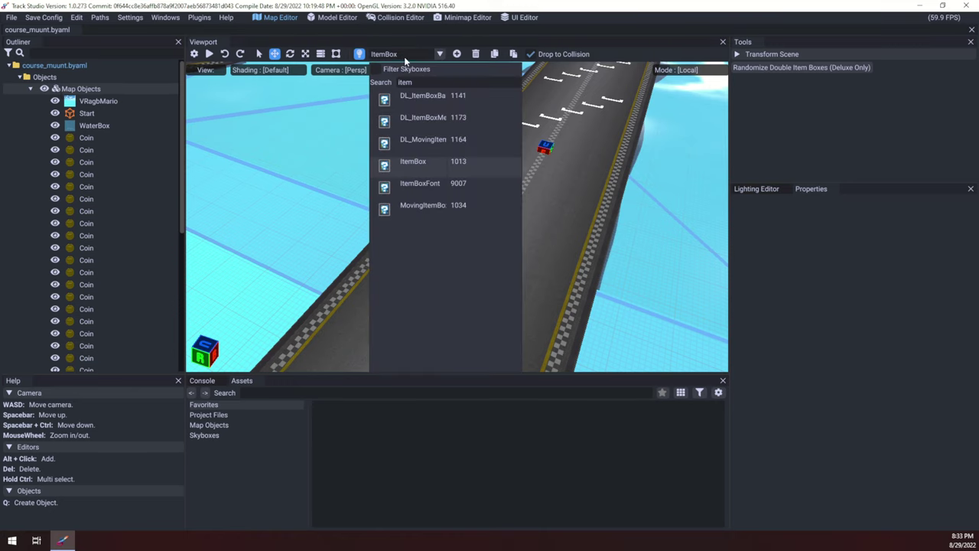
pyautogui.click(403, 44)
pyautogui.moveTo(526, 181); pyautogui.dragTo(439, 176, button='right')
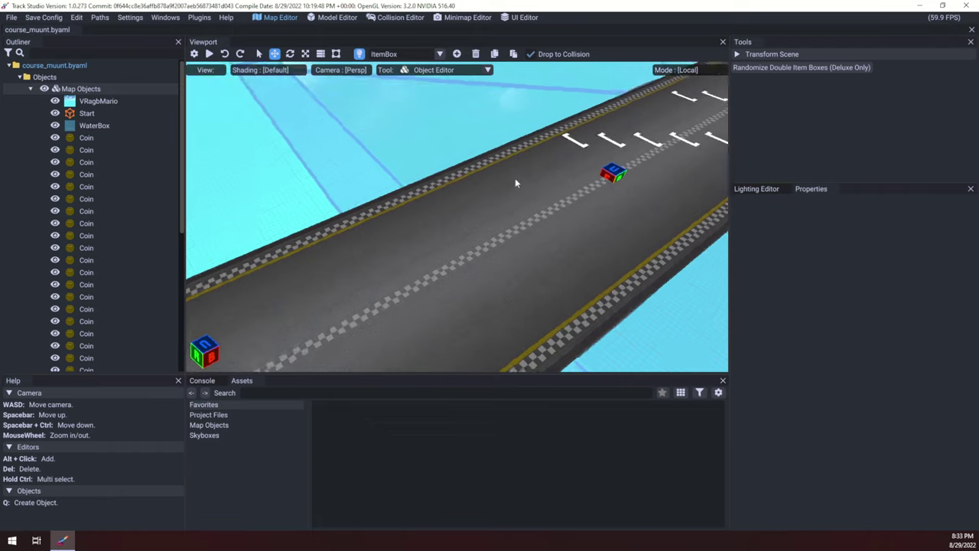
pyautogui.moveTo(524, 180); pyautogui.dragTo(364, 184, button='right')
pyautogui.press('a')
pyautogui.moveTo(365, 188); pyautogui.dragTo(415, 261)
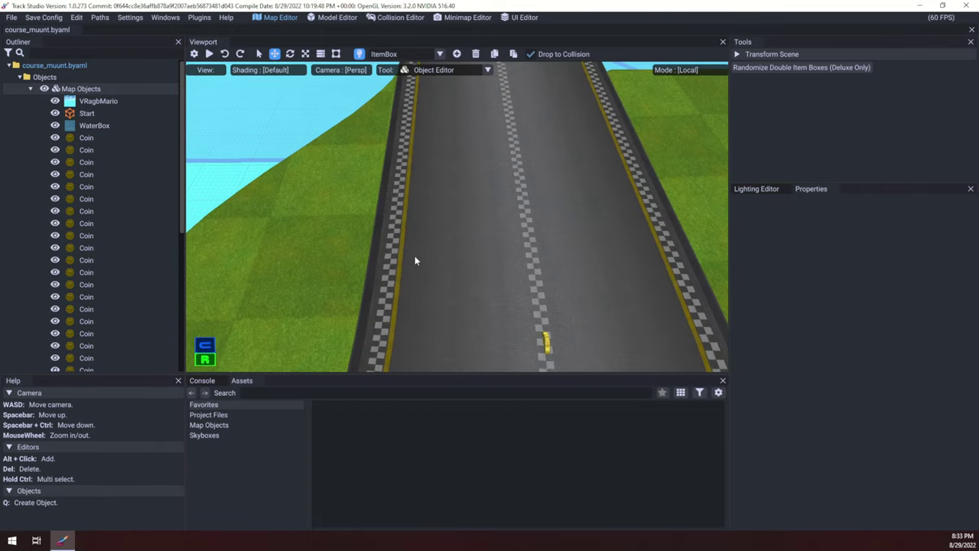
pyautogui.keyDown('alt'); pyautogui.click(404, 231); pyautogui.keyUp('alt')
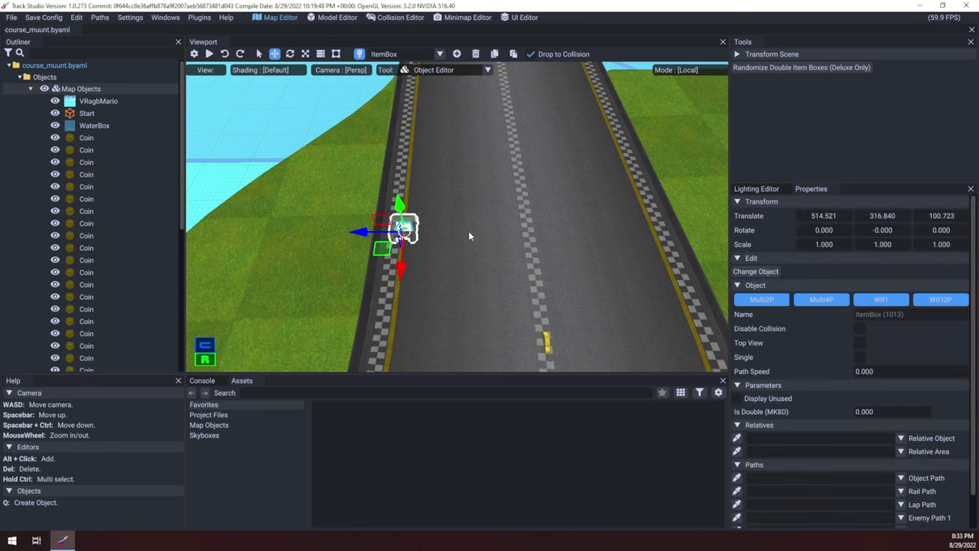
pyautogui.keyDown('alt'); pyautogui.click(465, 228); pyautogui.keyUp('alt')
pyautogui.keyDown('alt'); pyautogui.click(527, 228); pyautogui.keyUp('alt')
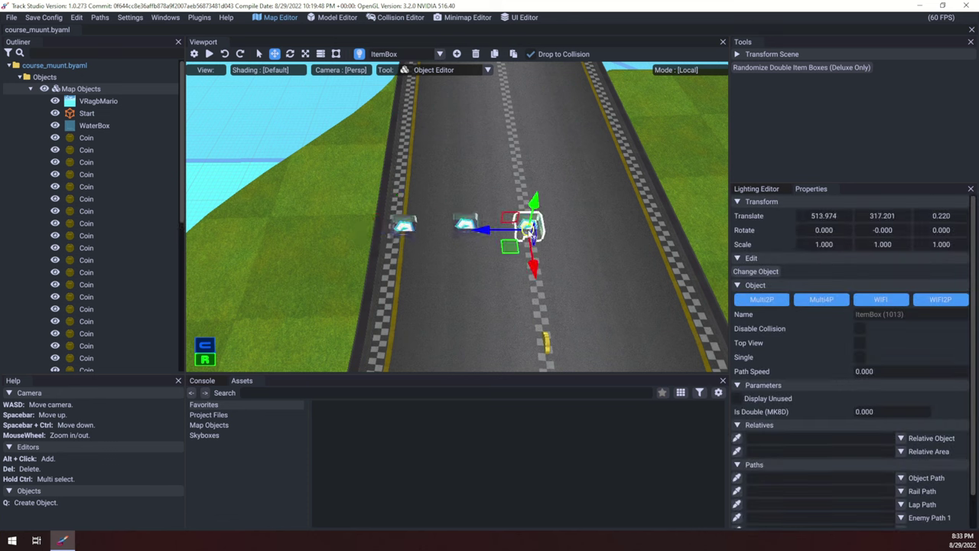
pyautogui.keyDown('alt'); pyautogui.click(594, 232); pyautogui.keyUp('alt')
pyautogui.keyDown('alt'); pyautogui.click(656, 232); pyautogui.keyUp('alt')
# - Delete four of the five item boxes, keeping only the one on the road edge at Z -100.144
pyautogui.moveTo(655, 232); pyautogui.dragTo(329, 270, button='right')
pyautogui.press('d')
pyautogui.moveTo(605, 250); pyautogui.dragTo(536, 276, button='right')
pyautogui.press('a')
pyautogui.press('w')
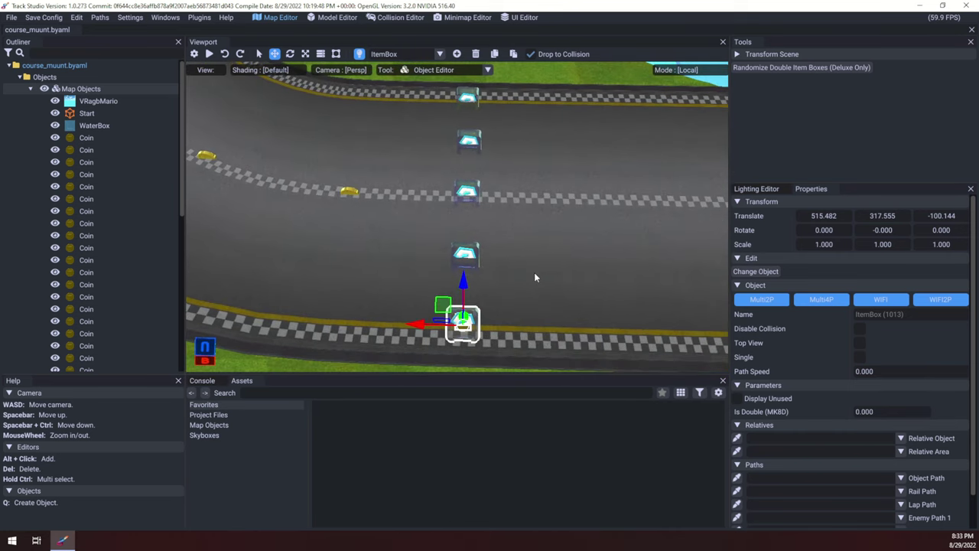
pyautogui.moveTo(535, 276); pyautogui.dragTo(313, 254)
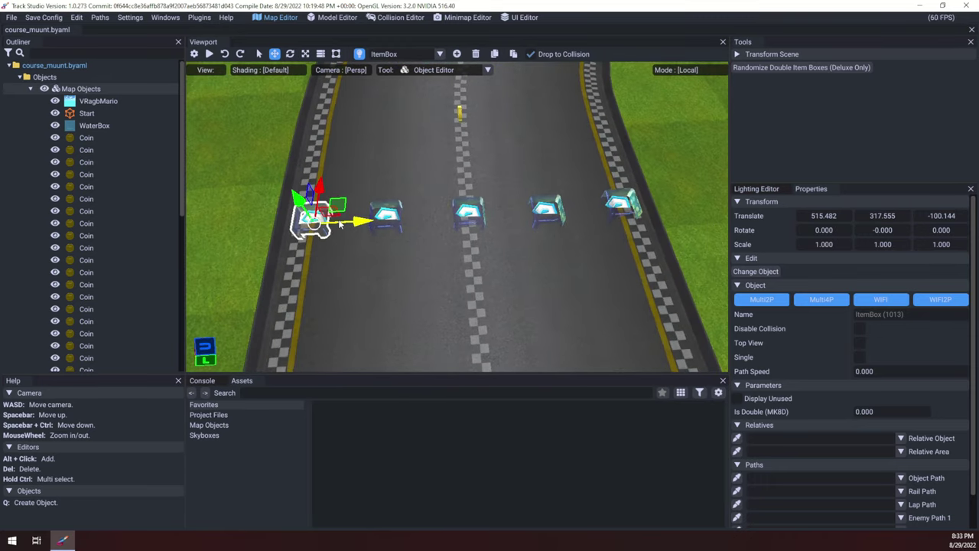
pyautogui.click(386, 216)
pyautogui.click(476, 218)
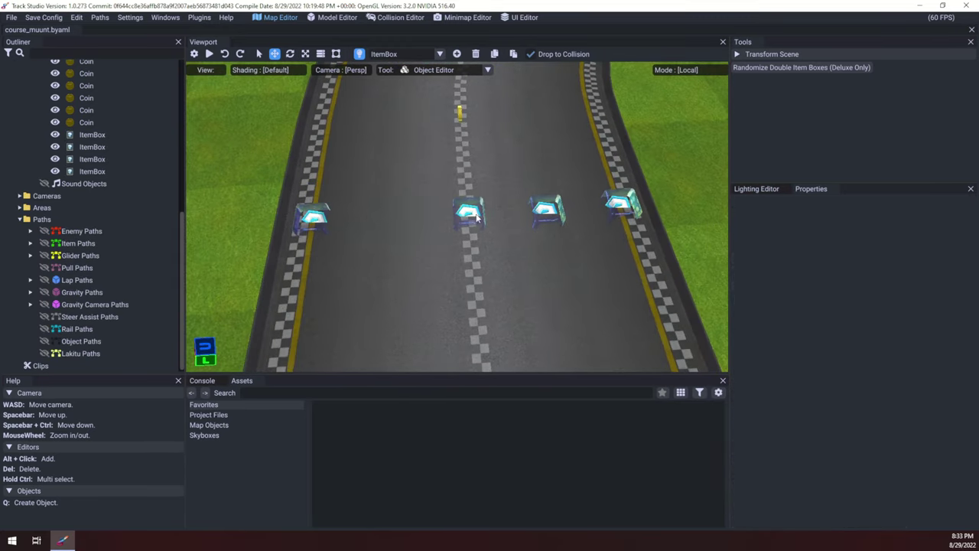
pyautogui.click(541, 221)
pyautogui.click(480, 221)
pyautogui.press('Delete')
pyautogui.click(547, 217)
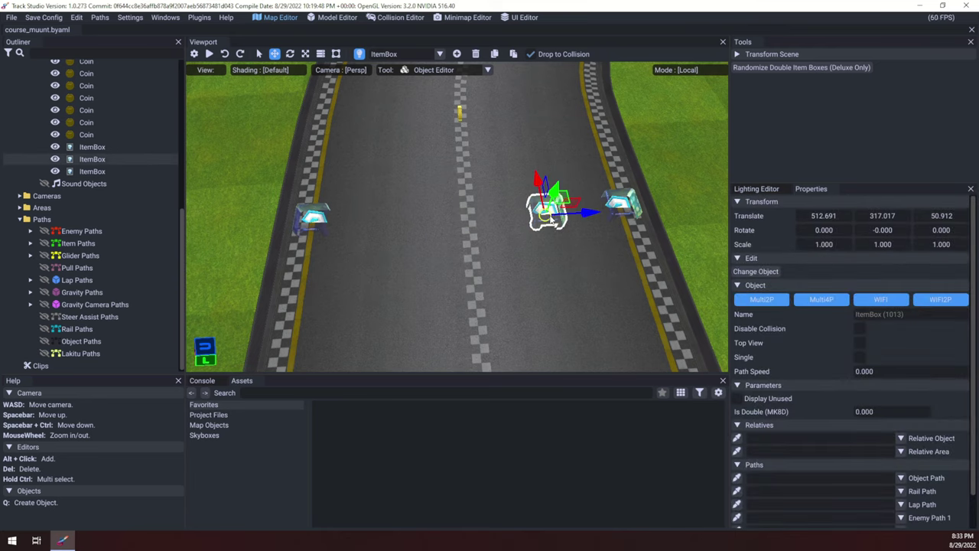
pyautogui.press('Delete')
pyautogui.click(626, 207)
pyautogui.press('Delete')
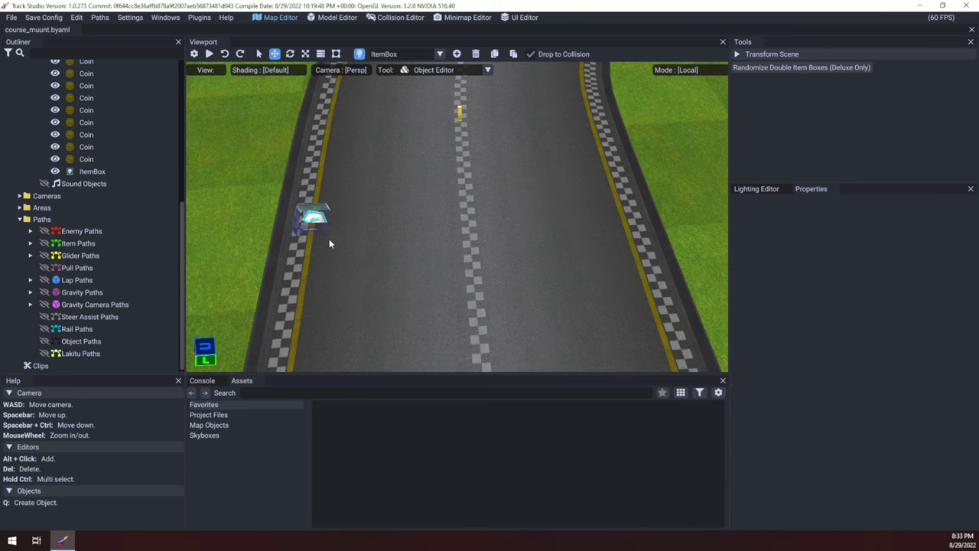
# - Duplicate the remaining item box four times, spacing the copies evenly across the road along the Z axis
pyautogui.click(321, 230)
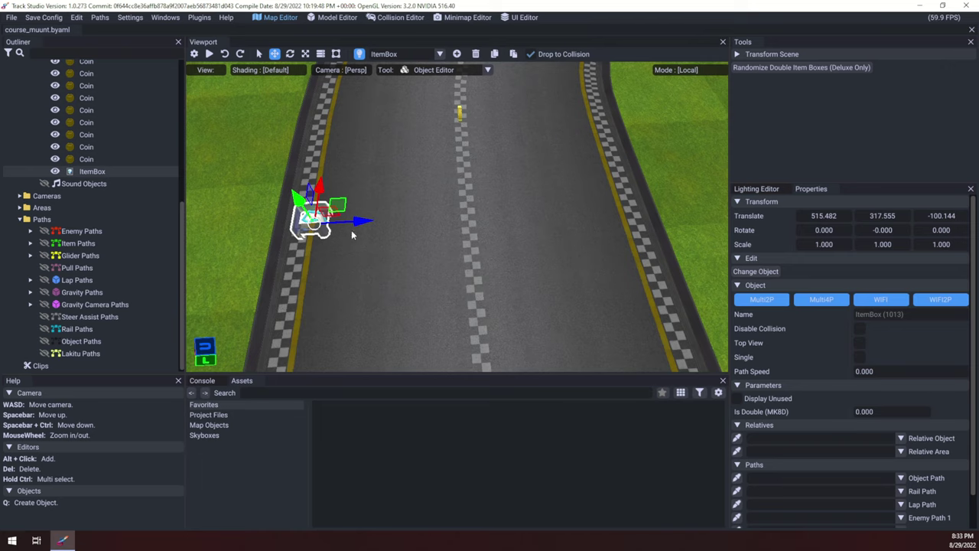
pyautogui.hotkey('ctrl', 'v')
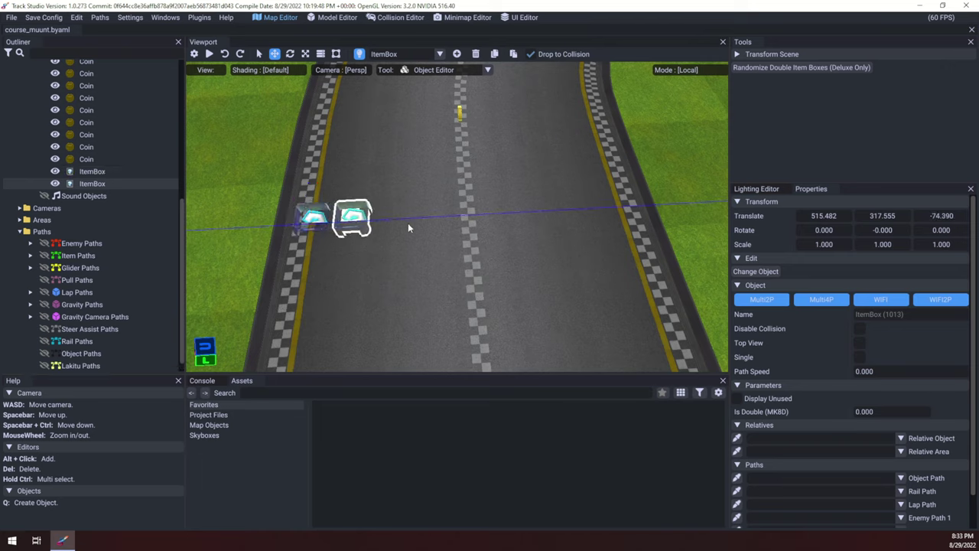
pyautogui.hotkey('ctrl', 'd')
pyautogui.moveTo(433, 222); pyautogui.dragTo(583, 218)
pyautogui.hotkey('ctrl', 'd')
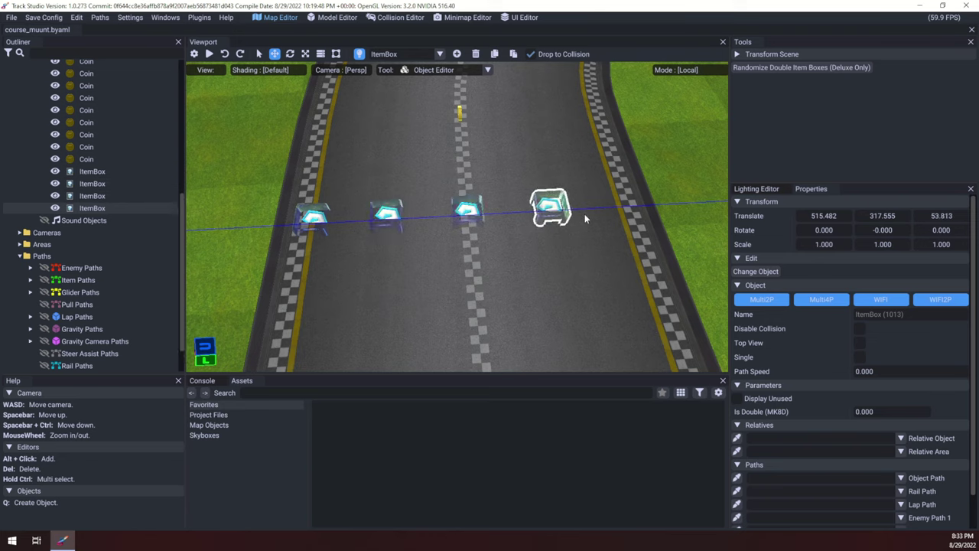
pyautogui.hotkey('ctrl', 'd')
pyautogui.click(545, 287)
# - Review the straight item box row and the track around it, including the stretch with the floating coins
pyautogui.moveTo(546, 286); pyautogui.dragTo(601, 184, button='right')
pyautogui.moveTo(502, 146); pyautogui.dragTo(375, 275)
pyautogui.press('s')
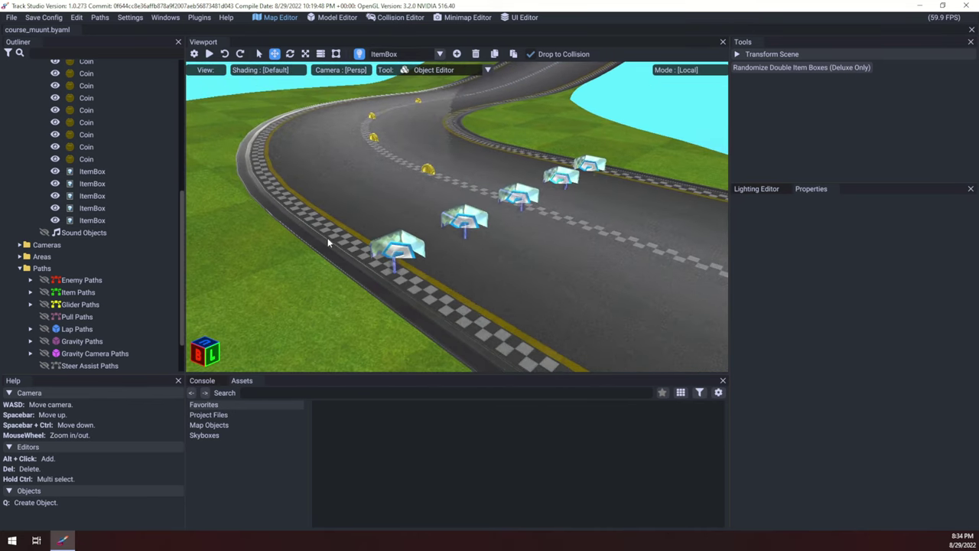
pyautogui.moveTo(348, 260); pyautogui.dragTo(575, 252)
pyautogui.moveTo(367, 187); pyautogui.dragTo(540, 163)
pyautogui.press('a')
pyautogui.moveTo(341, 181); pyautogui.dragTo(484, 150)
pyautogui.press('w')
pyautogui.press('w')
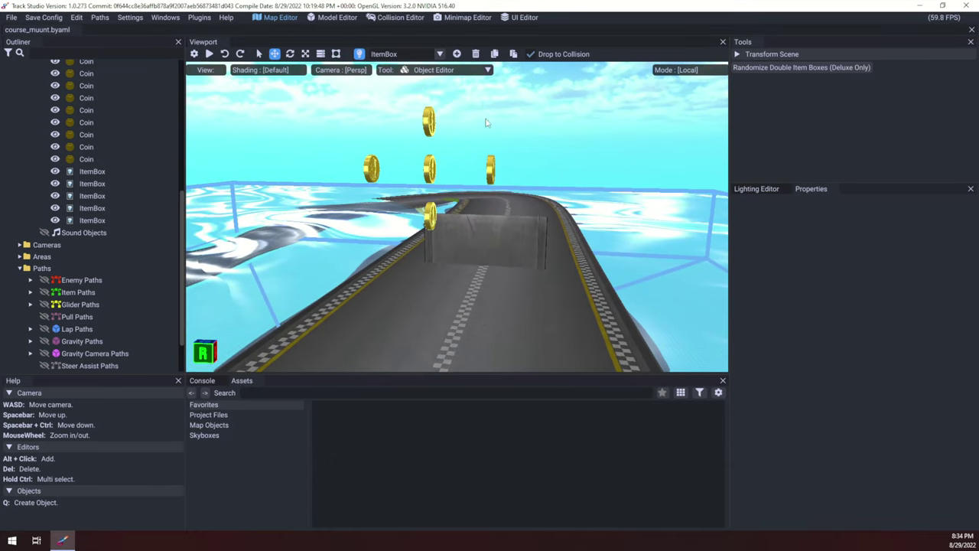
pyautogui.moveTo(536, 171); pyautogui.dragTo(213, 150)
pyautogui.press('w')
pyautogui.moveTo(383, 184); pyautogui.dragTo(541, 267)
pyautogui.press('w')
pyautogui.press('s')
pyautogui.press('s')
pyautogui.press('a')
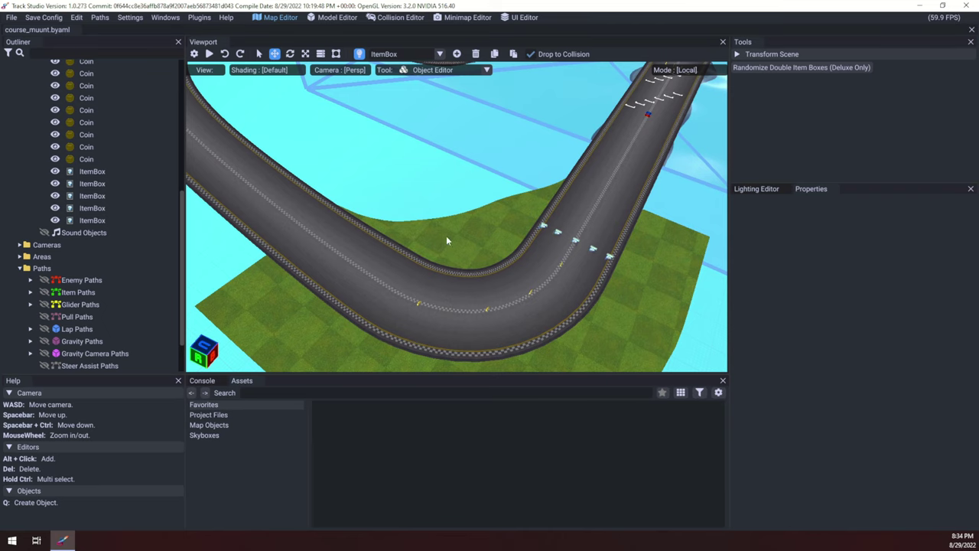
# - Inspect the item box row's position relative to the exit of the bend and the coins along the centre line
pyautogui.moveTo(508, 293); pyautogui.dragTo(558, 308)
pyautogui.press('w')
pyautogui.press('w')
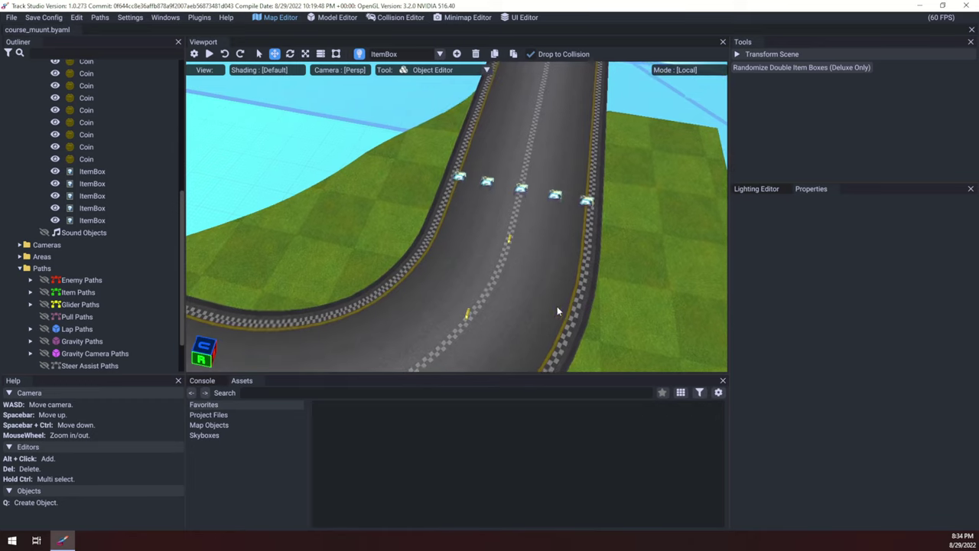
pyautogui.moveTo(402, 263); pyautogui.dragTo(525, 208)
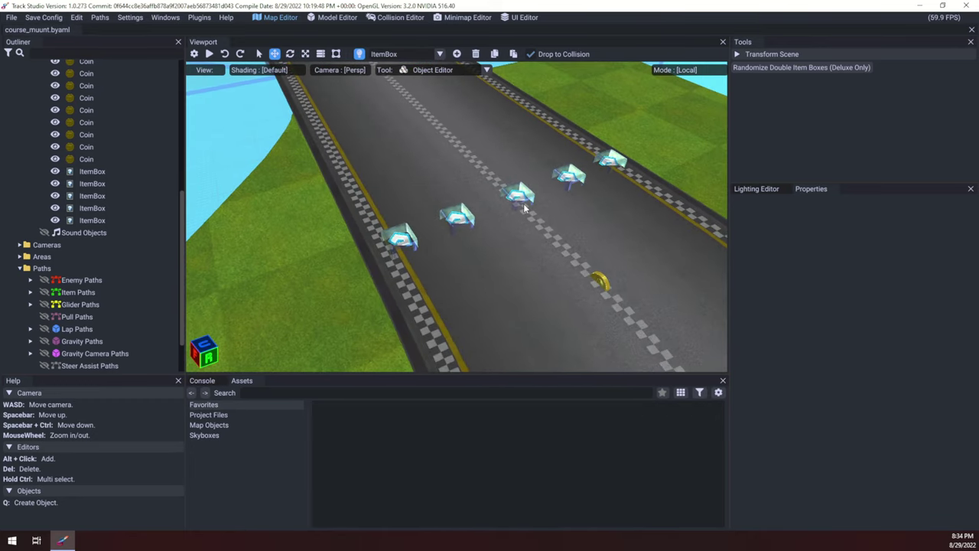
pyautogui.moveTo(522, 201); pyautogui.dragTo(405, 212)
pyautogui.press('a')
pyautogui.press('s')
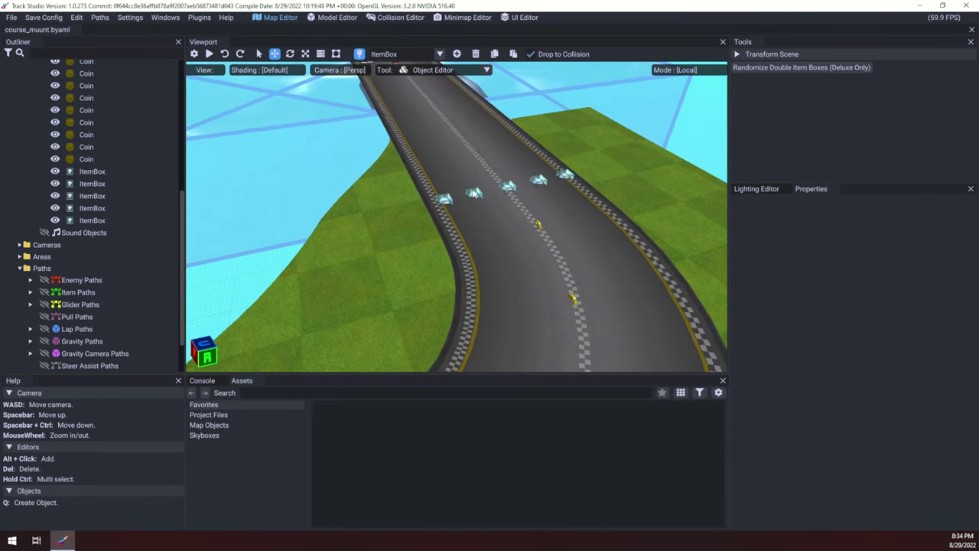
pyautogui.press('s')
# - Go to the banked curve and check the Drop to Collision and Rotate From Collision settings
pyautogui.moveTo(574, 192); pyautogui.dragTo(321, 153)
pyautogui.press('a')
pyautogui.press('w')
pyautogui.press('w')
pyautogui.moveTo(555, 180); pyautogui.dragTo(344, 184)
pyautogui.moveTo(627, 207); pyautogui.dragTo(442, 283)
pyautogui.moveTo(343, 249); pyautogui.dragTo(426, 207)
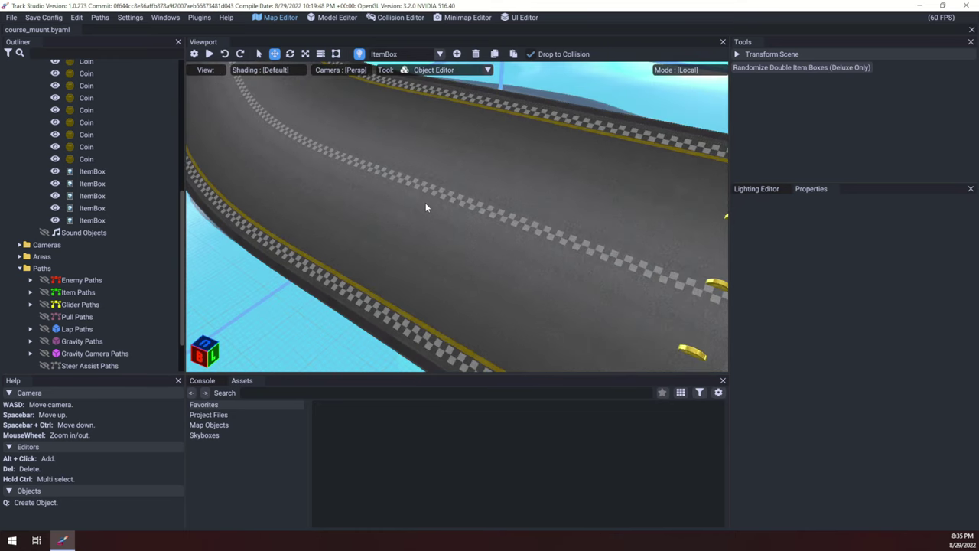
pyautogui.moveTo(545, 202); pyautogui.dragTo(370, 181)
pyautogui.click(195, 54)
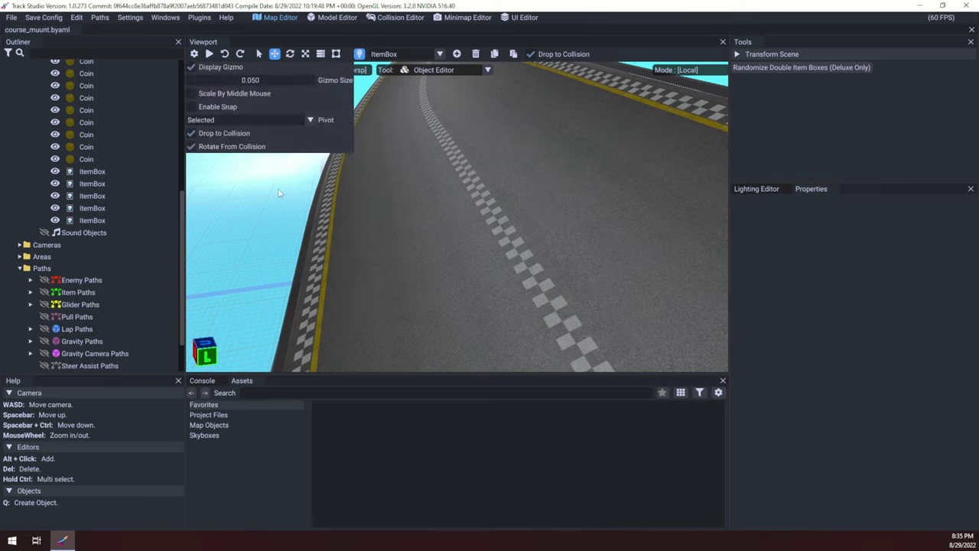
pyautogui.moveTo(250, 226); pyautogui.dragTo(422, 243)
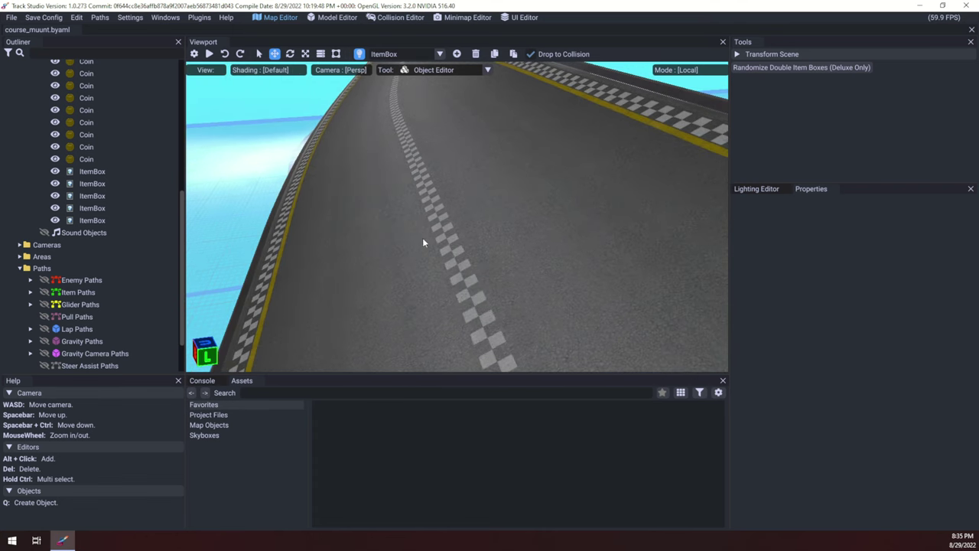
# - Add five item boxes across the banked road, from the lower edge over the checkered centre line to the upper edge
pyautogui.keyDown('alt'); pyautogui.click(442, 225); pyautogui.keyUp('alt')
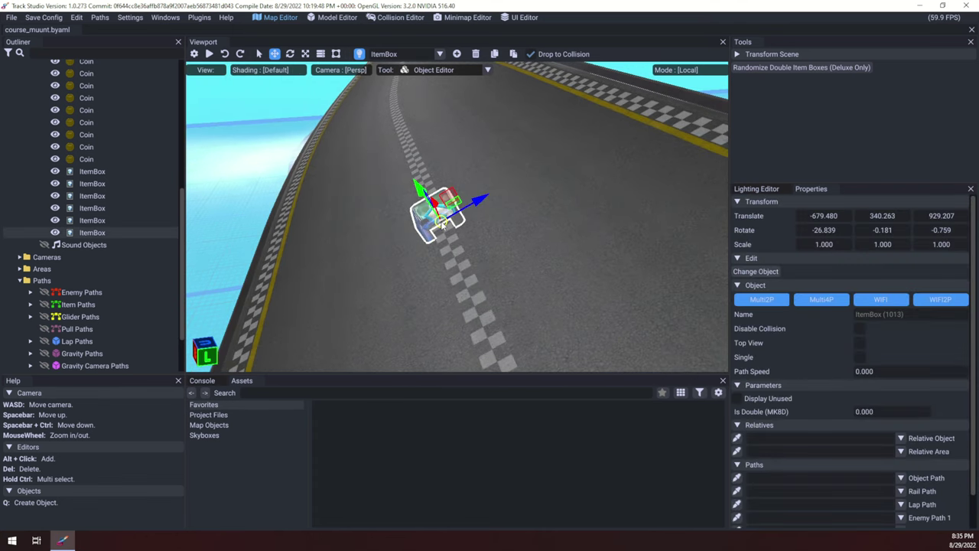
pyautogui.moveTo(441, 238)
pyautogui.mouseDown()
pyautogui.moveTo(629, 245)
pyautogui.moveTo(482, 204)
pyautogui.moveTo(360, 278)
pyautogui.moveTo(414, 276)
pyautogui.moveTo(453, 240)
pyautogui.mouseUp()
pyautogui.press('s')
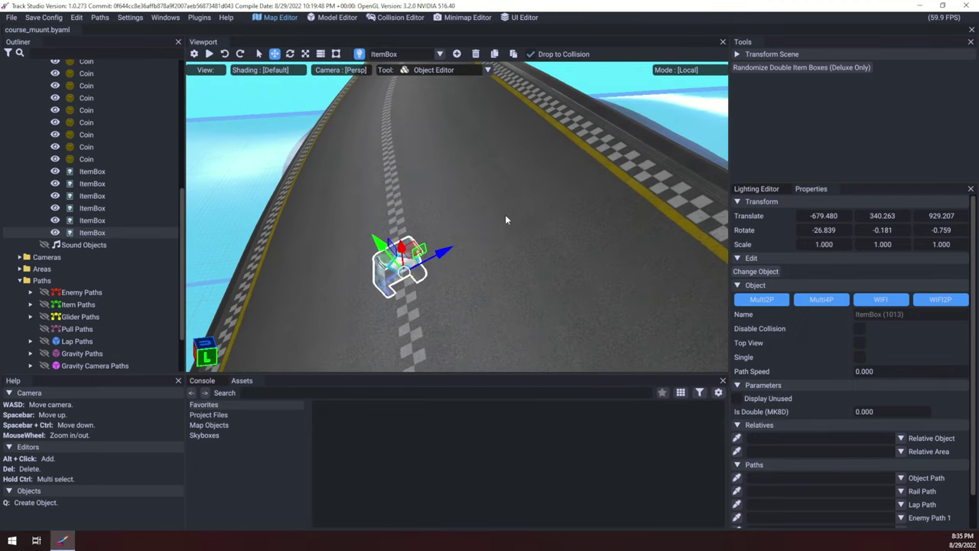
pyautogui.keyDown('alt'); pyautogui.click(500, 212); pyautogui.keyUp('alt')
pyautogui.keyDown('alt'); pyautogui.click(591, 151); pyautogui.keyUp('alt')
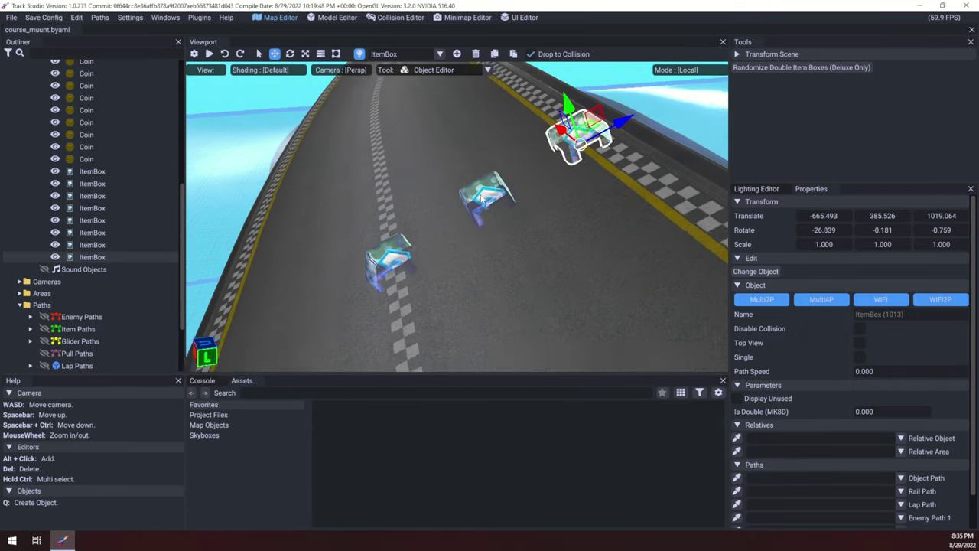
pyautogui.press('a')
pyautogui.moveTo(479, 198); pyautogui.dragTo(477, 233, button='right')
pyautogui.keyDown('alt'); pyautogui.click(459, 252); pyautogui.keyUp('alt')
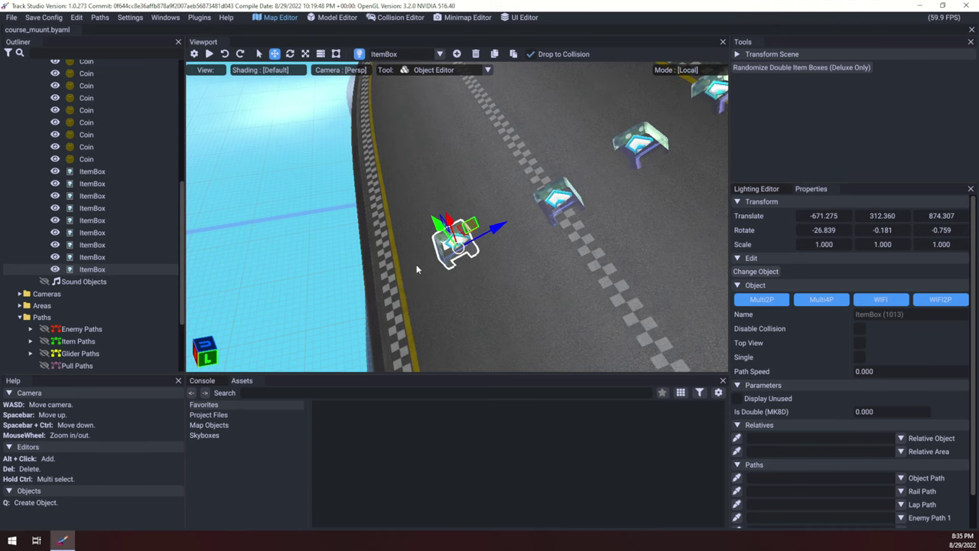
pyautogui.keyDown('alt'); pyautogui.click(393, 292); pyautogui.keyUp('alt')
# - Move the item box between the centre line and the lower edge to about -682, 315, 879 and check the row's alignment
pyautogui.click(470, 257)
pyautogui.press('a')
pyautogui.moveTo(447, 267); pyautogui.dragTo(538, 188, button='right')
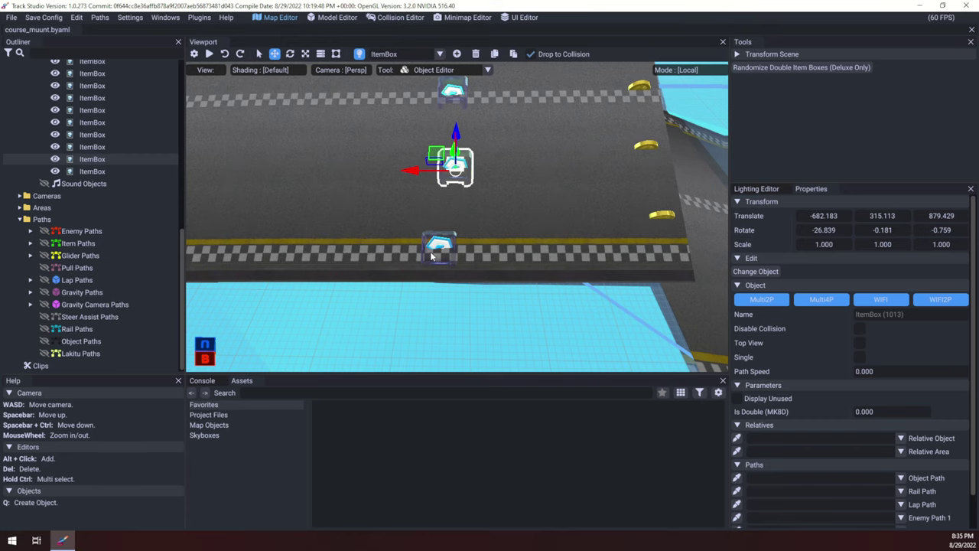
pyautogui.click(430, 256)
pyautogui.press('w')
pyautogui.moveTo(459, 232); pyautogui.dragTo(470, 201, button='right')
pyautogui.moveTo(469, 196); pyautogui.dragTo(455, 138)
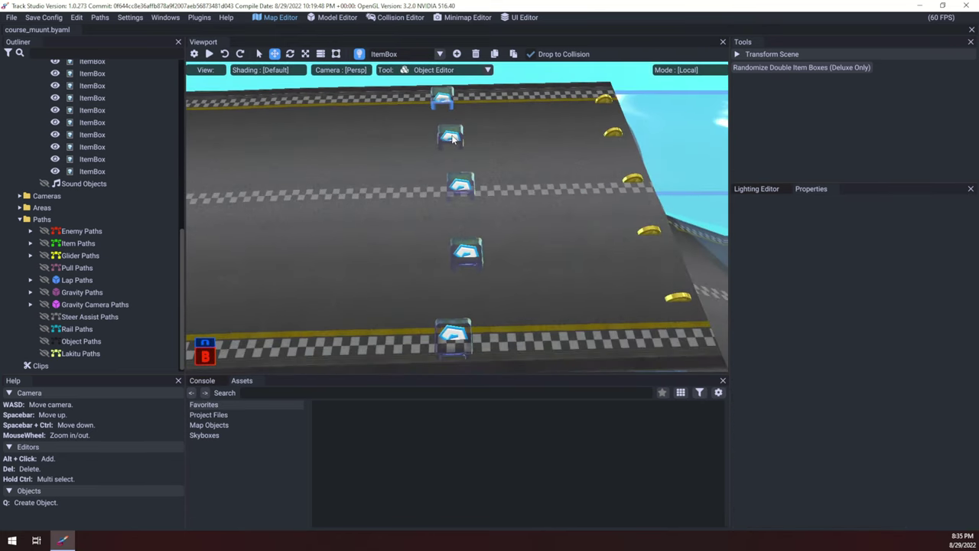
# - Delete the banked row's item boxes, keeping only the one on the road's upper edge
pyautogui.click(451, 136)
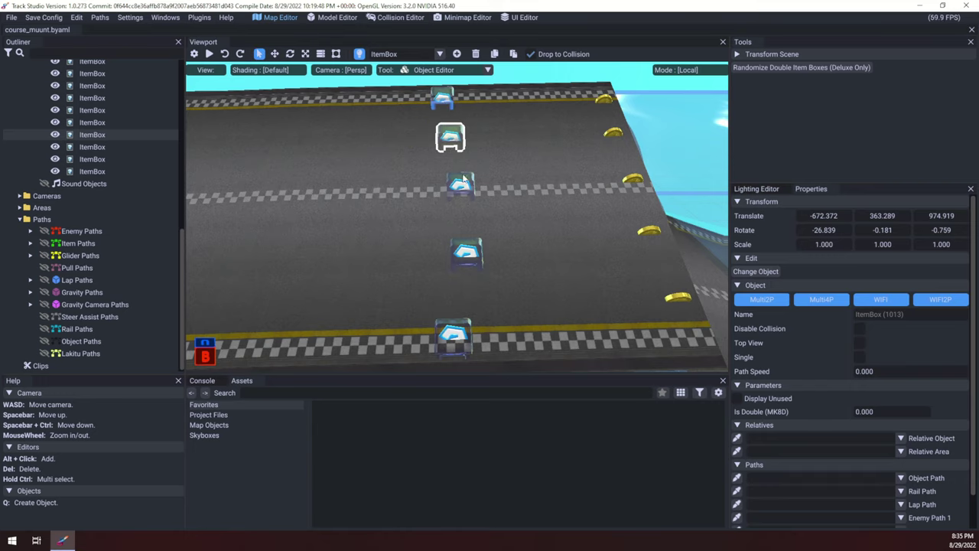
pyautogui.keyDown('ctrl'); pyautogui.click(467, 350); pyautogui.keyUp('ctrl')
pyautogui.press('Delete')
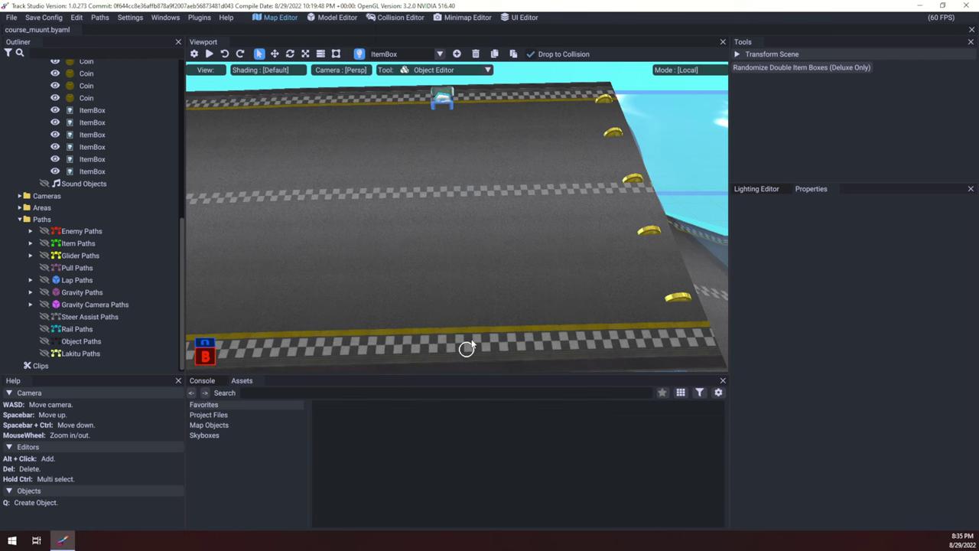
# - Duplicate the upper-edge item box four times, spacing the copies evenly along the local Z axis down to the banked road's lower edge
pyautogui.click(443, 101)
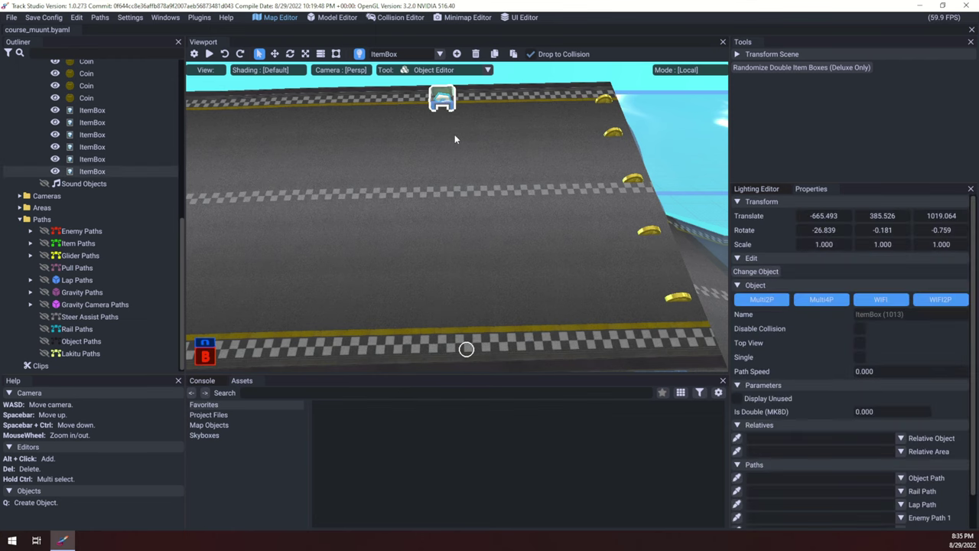
pyautogui.hotkey('ctrl', 'v')
pyautogui.press('w')
pyautogui.moveTo(417, 115); pyautogui.dragTo(492, 92, button='right')
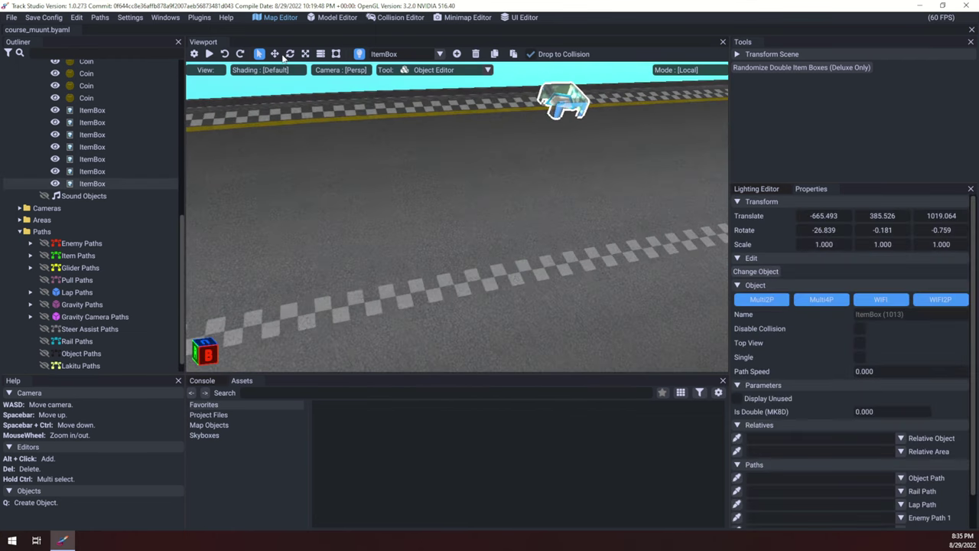
pyautogui.moveTo(543, 90); pyautogui.dragTo(623, 215)
pyautogui.hotkey('ctrl', 'v')
pyautogui.moveTo(644, 209); pyautogui.dragTo(702, 285)
pyautogui.moveTo(568, 261); pyautogui.dragTo(493, 218, button='right')
pyautogui.moveTo(500, 220); pyautogui.dragTo(590, 281)
pyautogui.hotkey('ctrl', 'd')
pyautogui.moveTo(652, 185); pyautogui.dragTo(495, 168, button='right')
pyautogui.scroll(-5, 591, 187)
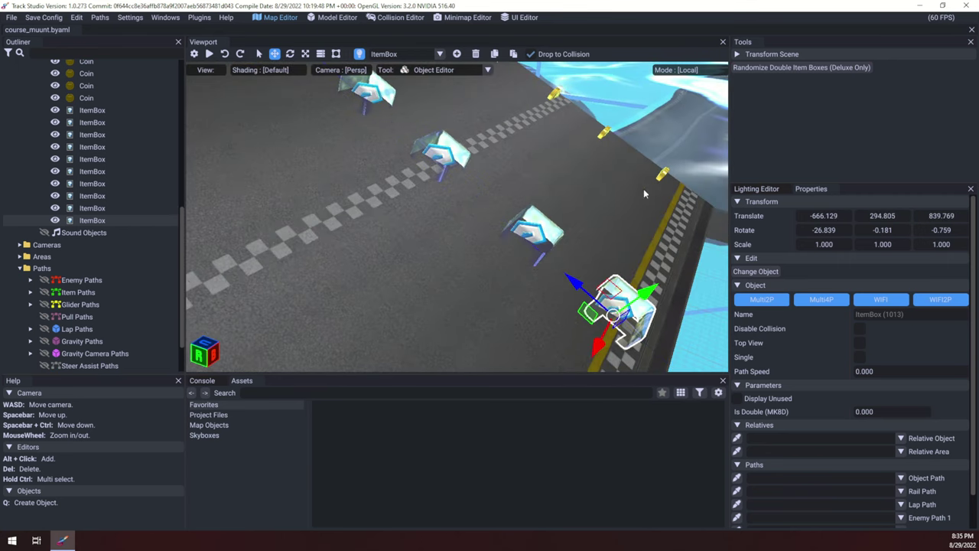
# - Review the spacing and tilt of the five item boxes on the banked road against the coins and the surrounding track
pyautogui.moveTo(494, 163); pyautogui.dragTo(472, 178)
pyautogui.scroll(-3, 467, 204)
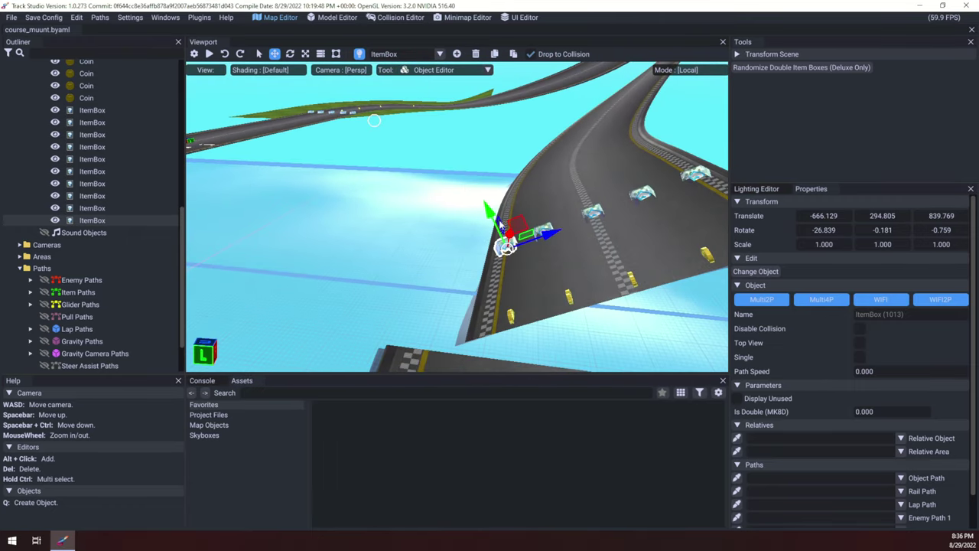
pyautogui.moveTo(534, 232); pyautogui.dragTo(397, 257, button='right')
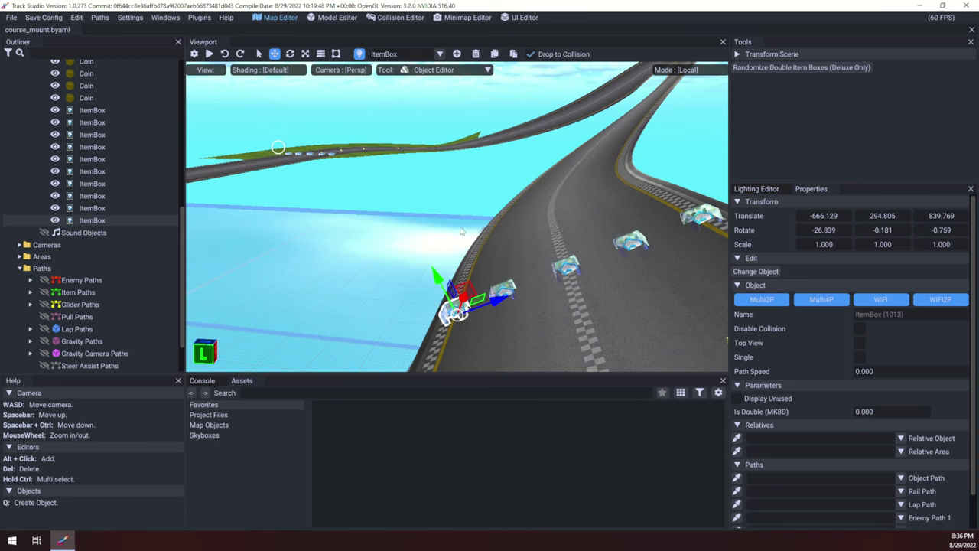
pyautogui.moveTo(492, 316); pyautogui.dragTo(439, 210)
pyautogui.moveTo(440, 211); pyautogui.dragTo(542, 253, button='right')
pyautogui.press('w')
# - Check the properties of the banked row's centre and neighbouring item boxes, the Randomize Double Item Boxes tool, and both rows' placement
pyautogui.click(542, 254)
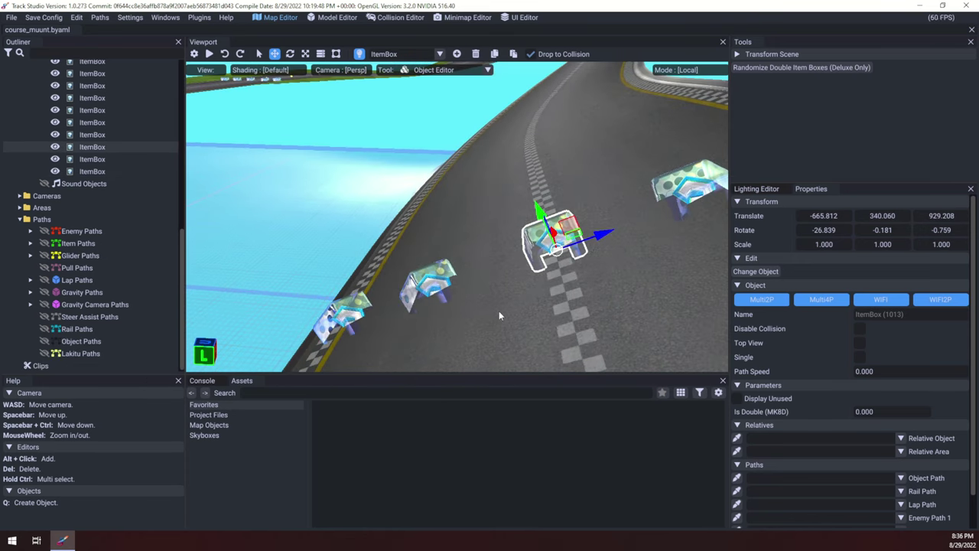
pyautogui.moveTo(522, 308); pyautogui.dragTo(641, 303)
pyautogui.click(480, 220)
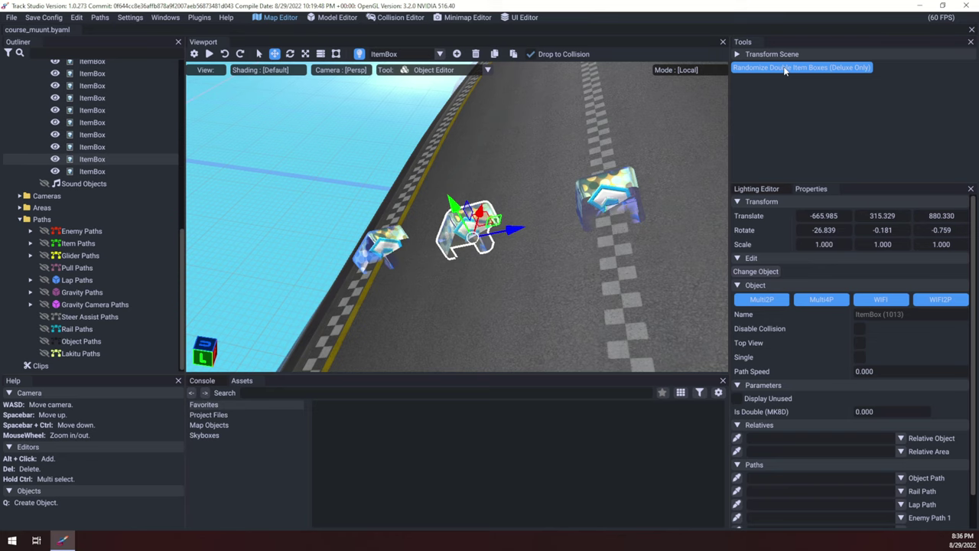
pyautogui.press('s')
pyautogui.moveTo(512, 170); pyautogui.dragTo(624, 147)
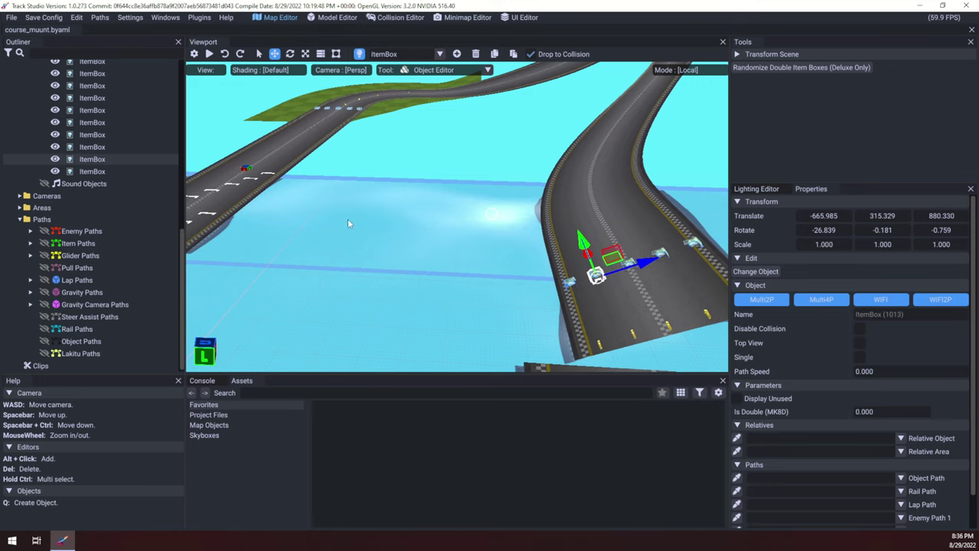
pyautogui.click(378, 190)
pyautogui.moveTo(465, 218); pyautogui.dragTo(409, 168, button='right')
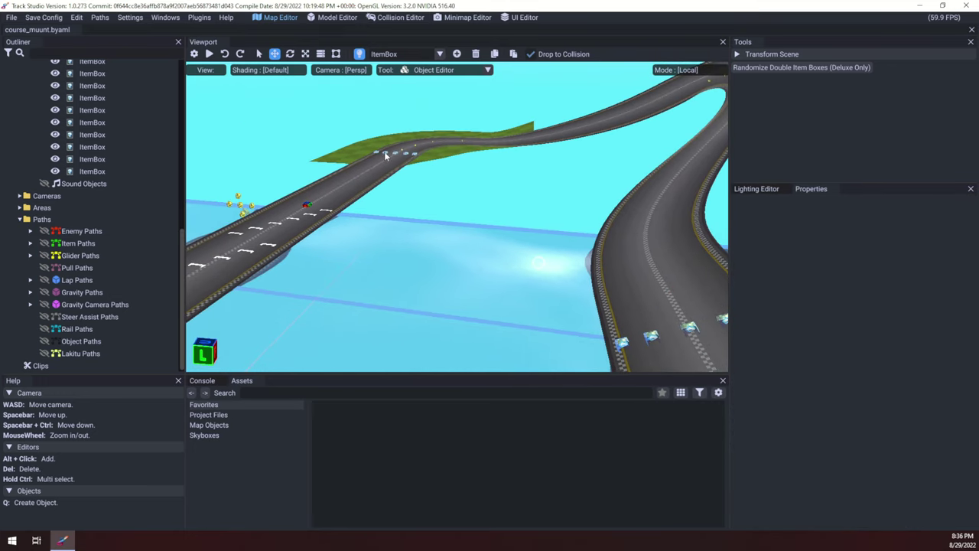
pyautogui.moveTo(409, 232); pyautogui.dragTo(616, 324, button='right')
pyautogui.press('w')
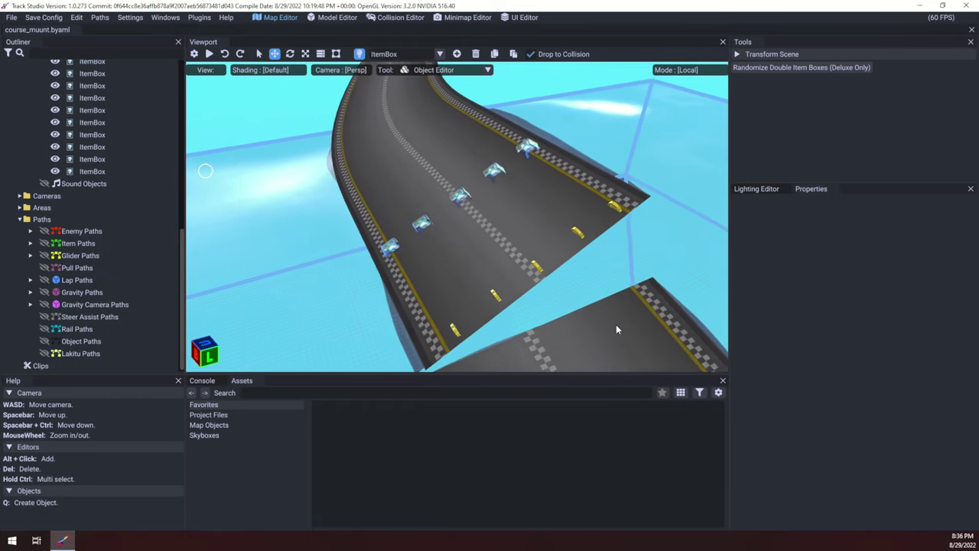
# - Try to set Is Double (MK8D) to 1 on the item box between the banked road's centre line and lower edge
pyautogui.click(465, 190)
pyautogui.moveTo(490, 192); pyautogui.dragTo(468, 290, button='right')
pyautogui.press('w')
pyautogui.press('s')
pyautogui.click(489, 268)
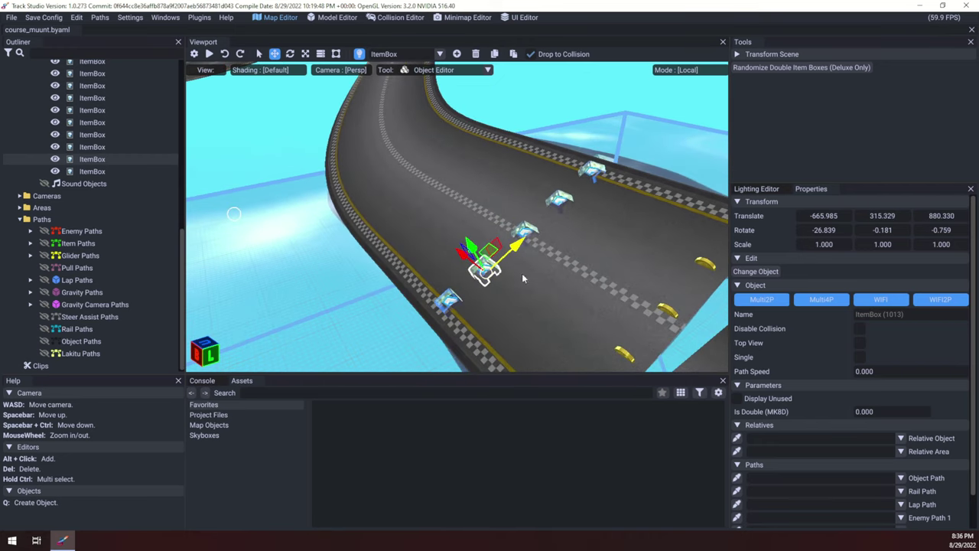
pyautogui.click(896, 412)
pyautogui.write('1')
pyautogui.press('Return')
pyautogui.moveTo(610, 308); pyautogui.dragTo(460, 270, button='right')
pyautogui.scroll(3, 595, 285)
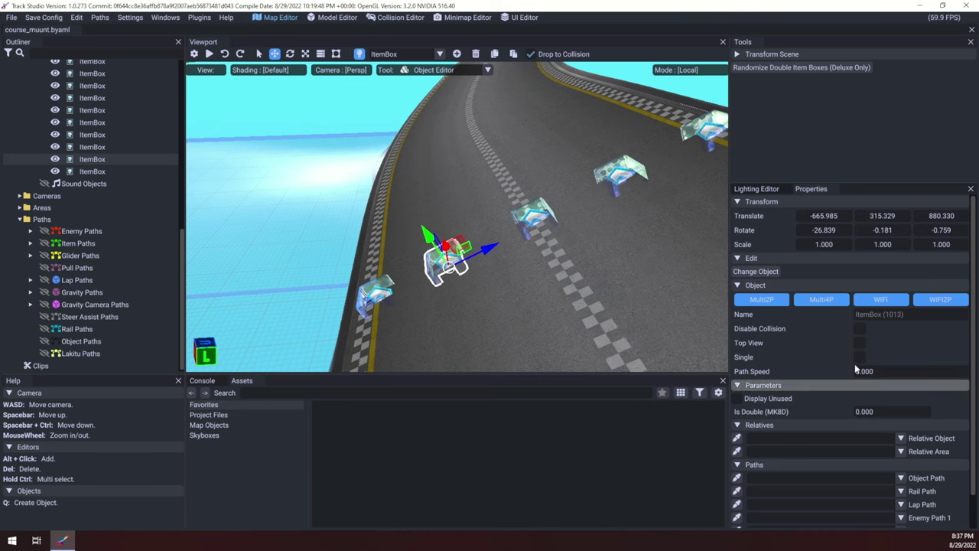
pyautogui.scroll(-5, 465, 158)
pyautogui.click(358, 273)
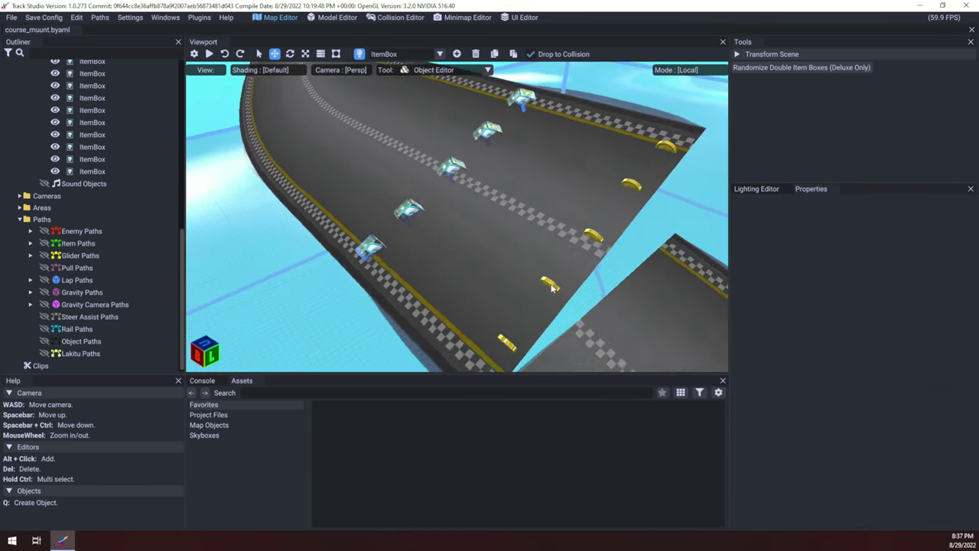